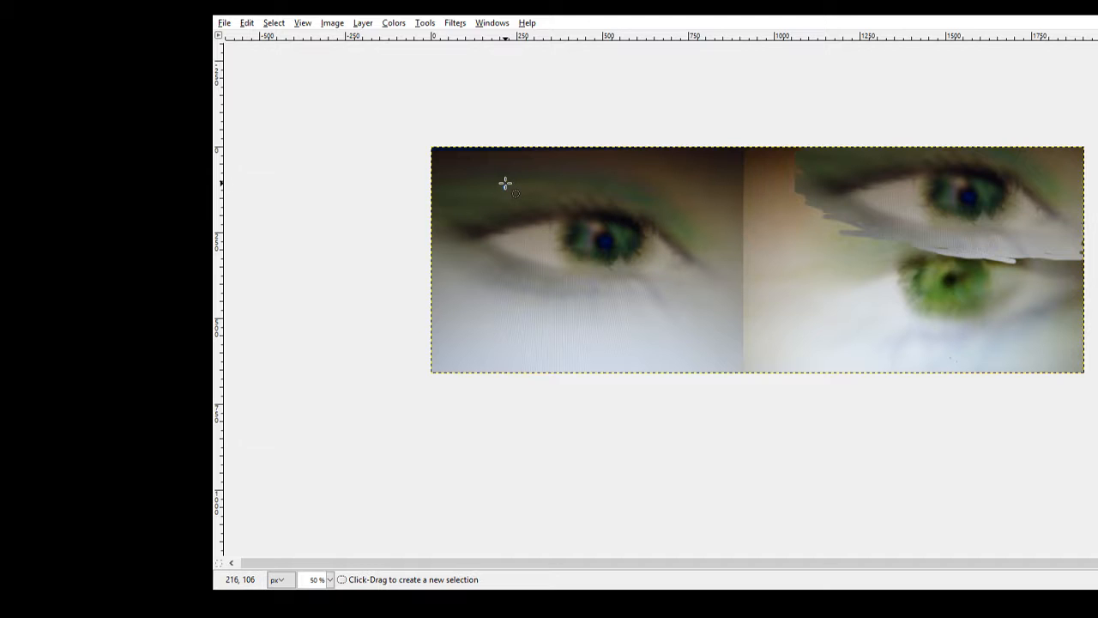
- Draw an elliptical selection around the left eye, widen it to take in the outer corner, and copy the area
left_click_drag(506, 182, 718, 327)
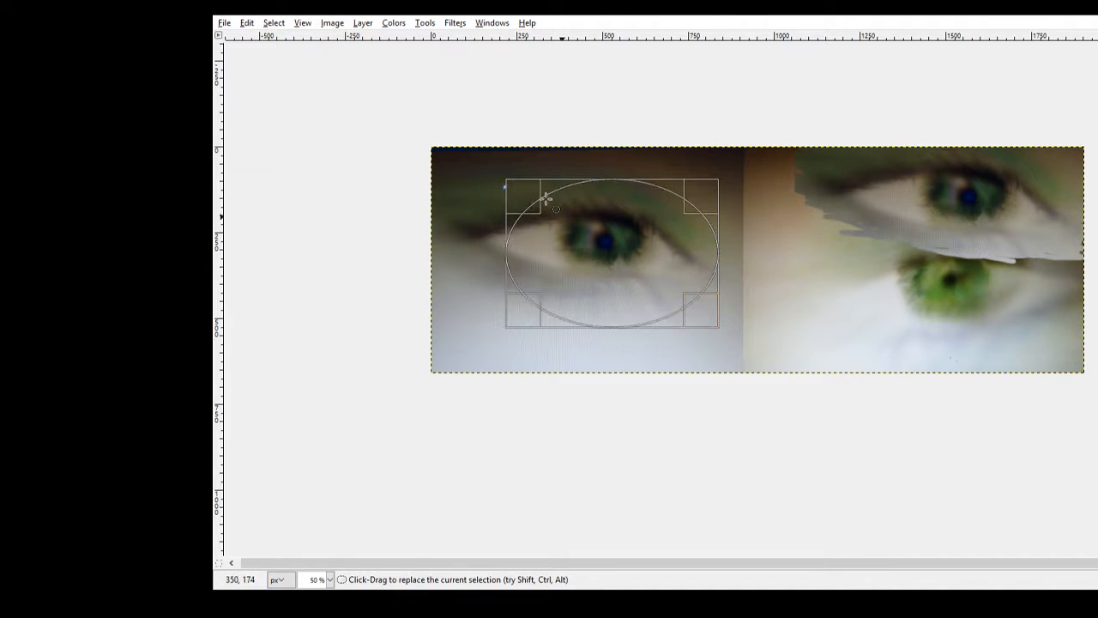
left_click_drag(530, 195, 467, 184)
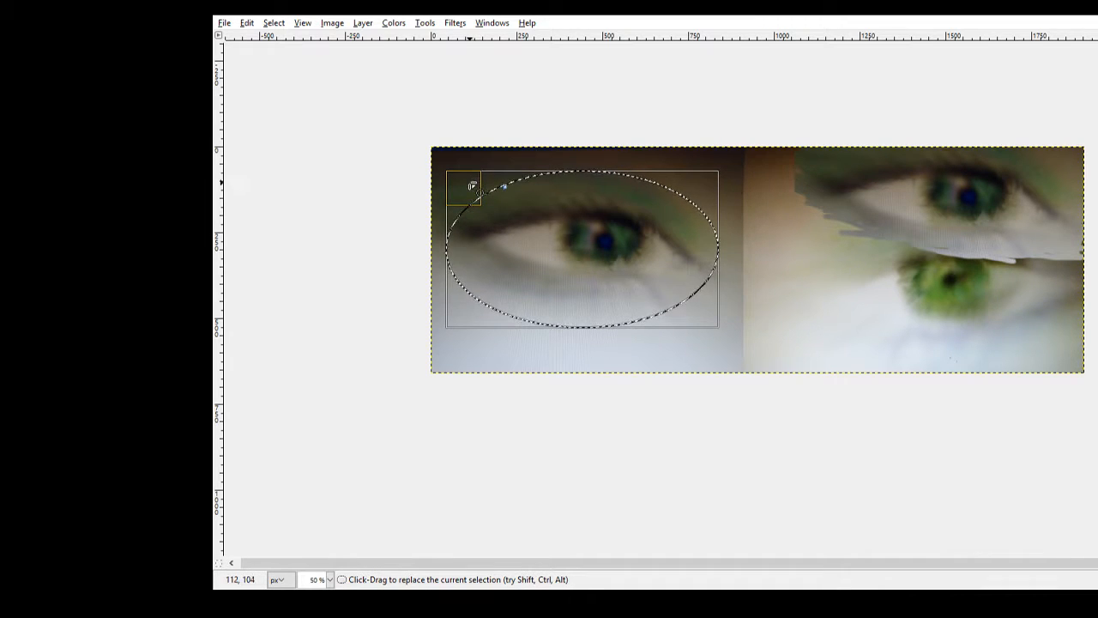
left_click_drag(467, 184, 480, 186)
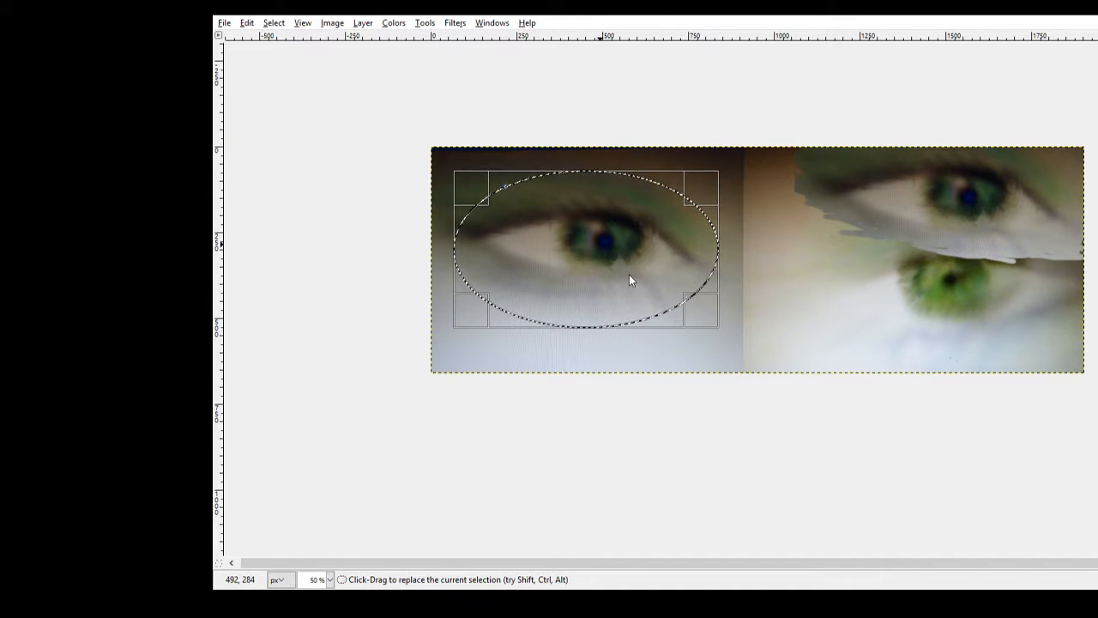
key("ctrl+c")
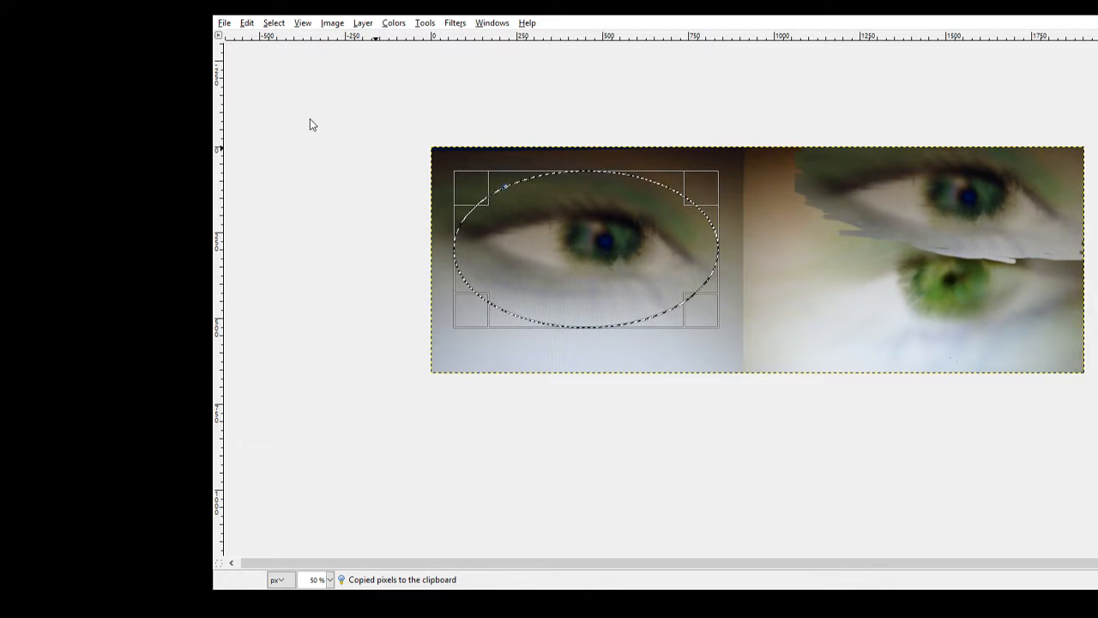
- Copy the elliptical eye area again, paste it, and move the copy to the middle of the image over the seam
key("m")
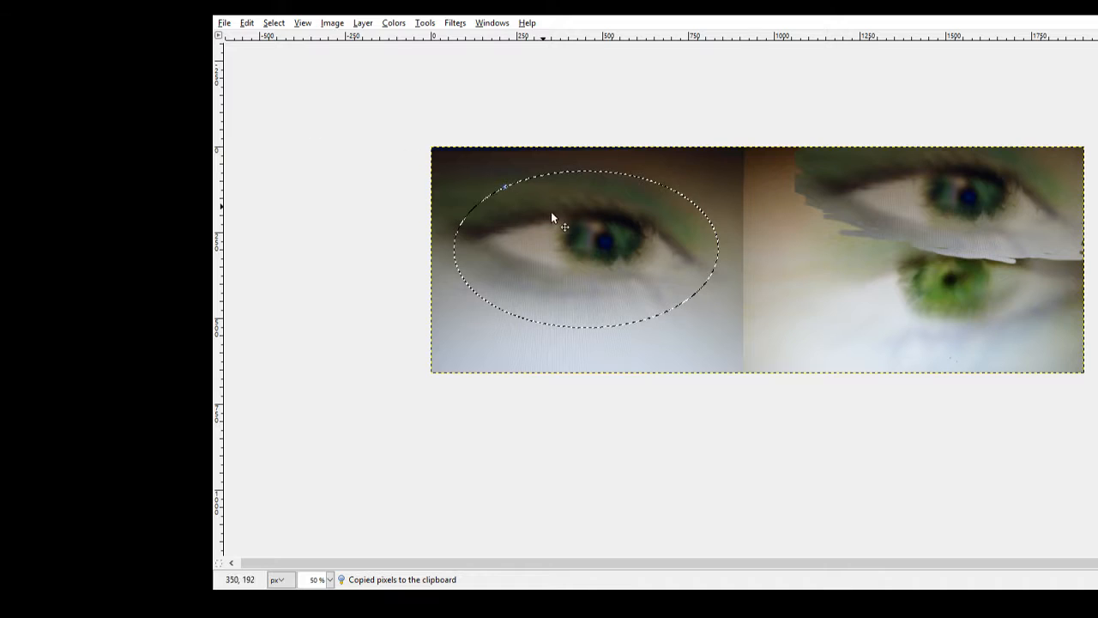
mouse_move(591, 238)
left_mouse_down()
mouse_move(655, 314)
mouse_move(636, 243)
mouse_move(587, 235)
mouse_move(597, 244)
mouse_move(575, 235)
mouse_move(579, 222)
left_mouse_up()
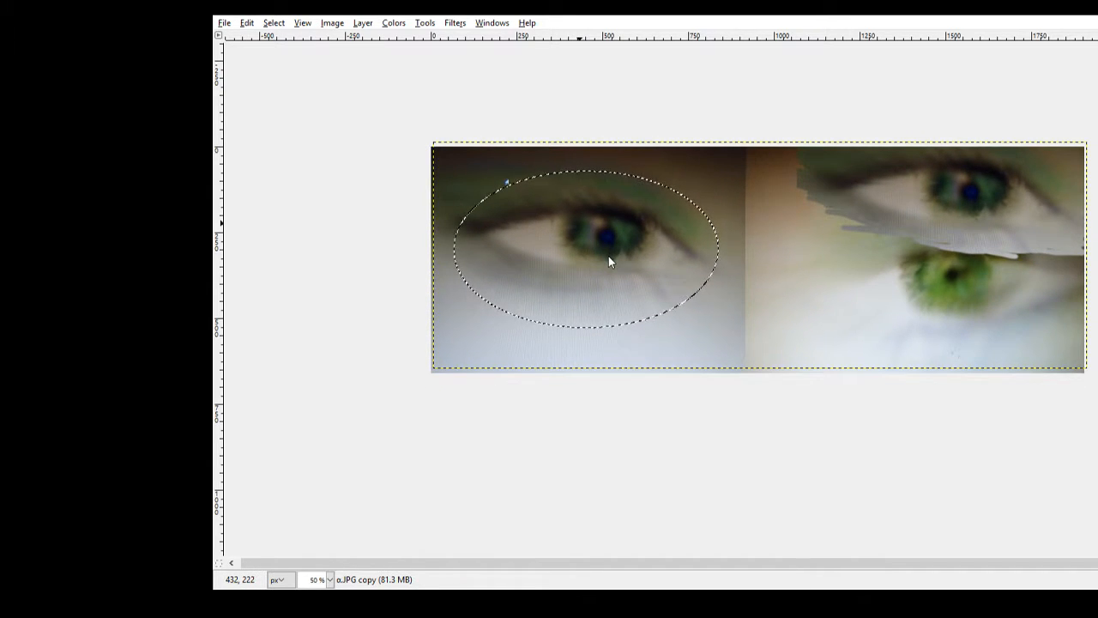
key("ctrl+c")
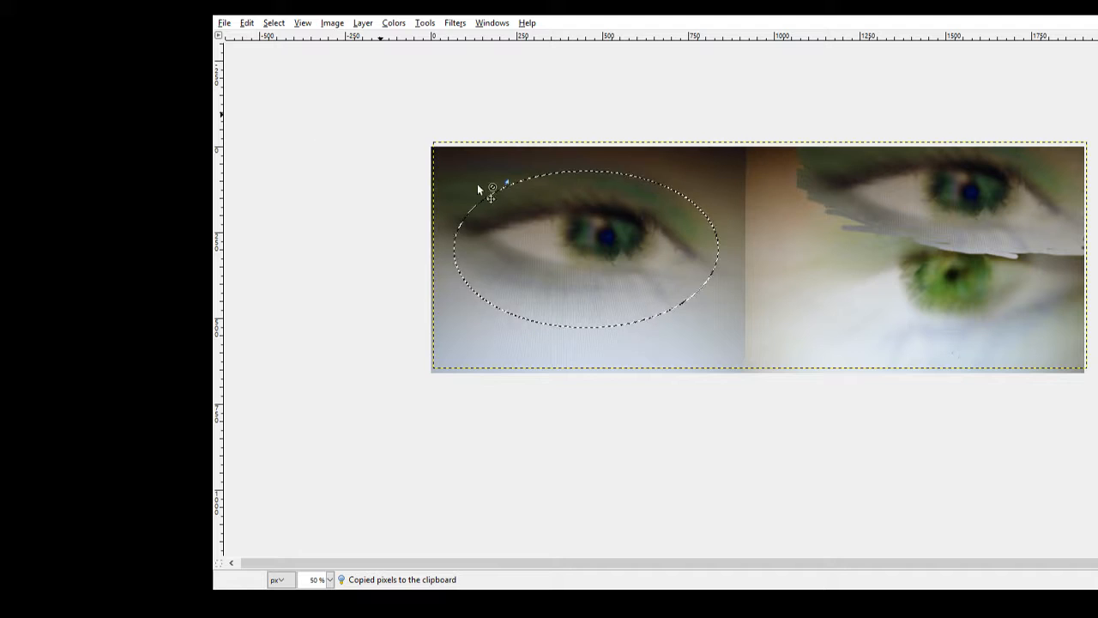
left_click_drag(478, 188, 797, 292)
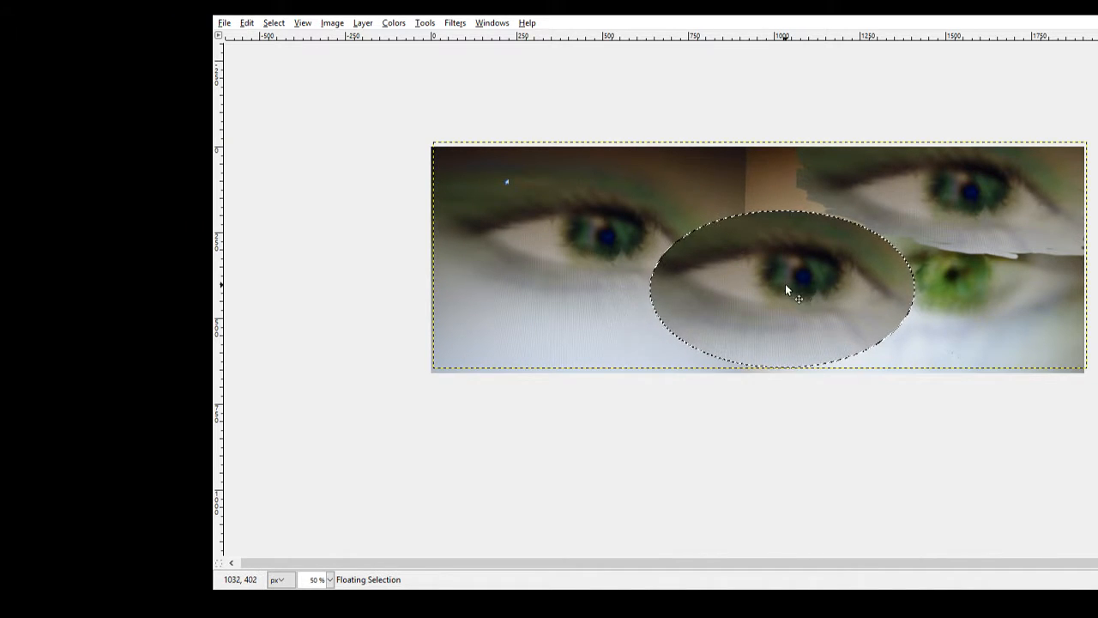
left_click_drag(794, 282, 778, 242)
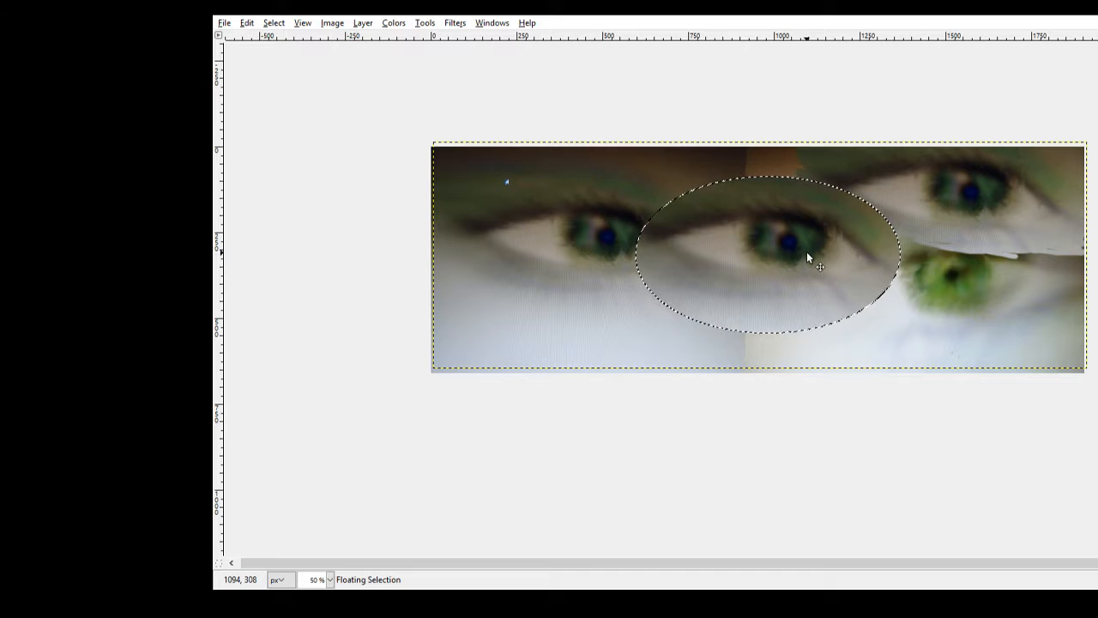
left_click_drag(806, 251, 797, 293)
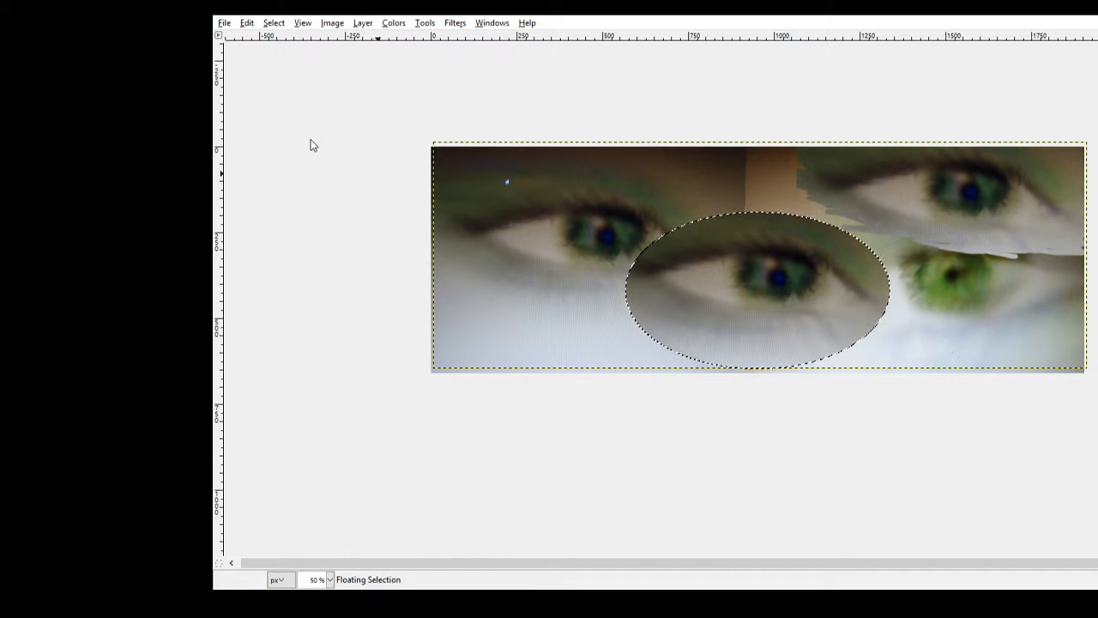
- Flip the pasted elliptical eye horizontally and move it slightly toward the green eye
left_click(760, 264)
left_click(754, 296)
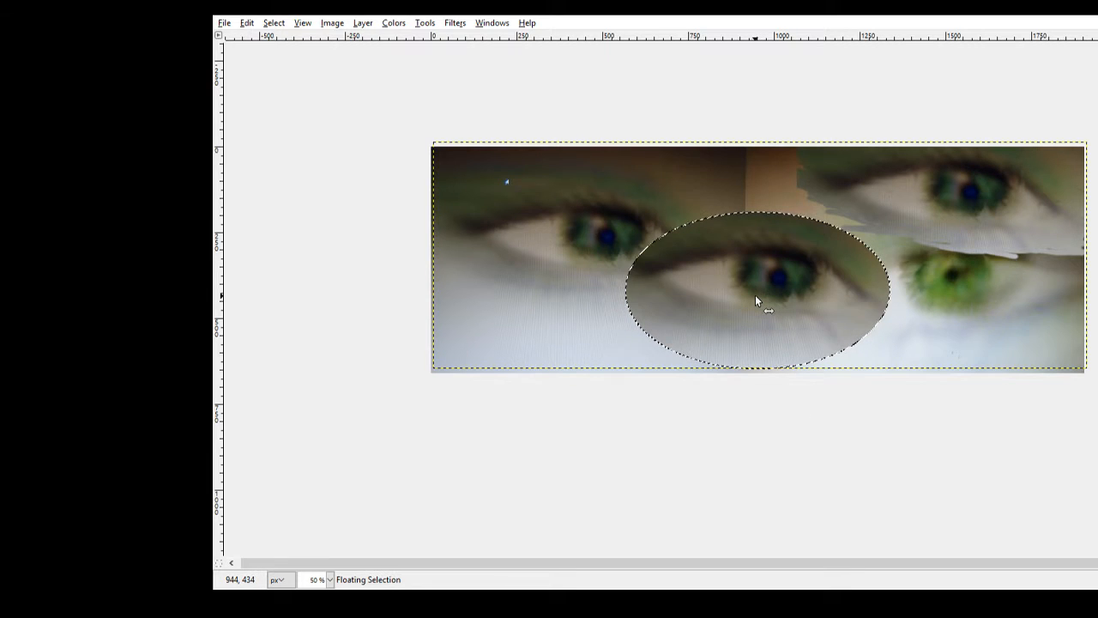
left_click(755, 296)
left_click(755, 296)
left_click(755, 295)
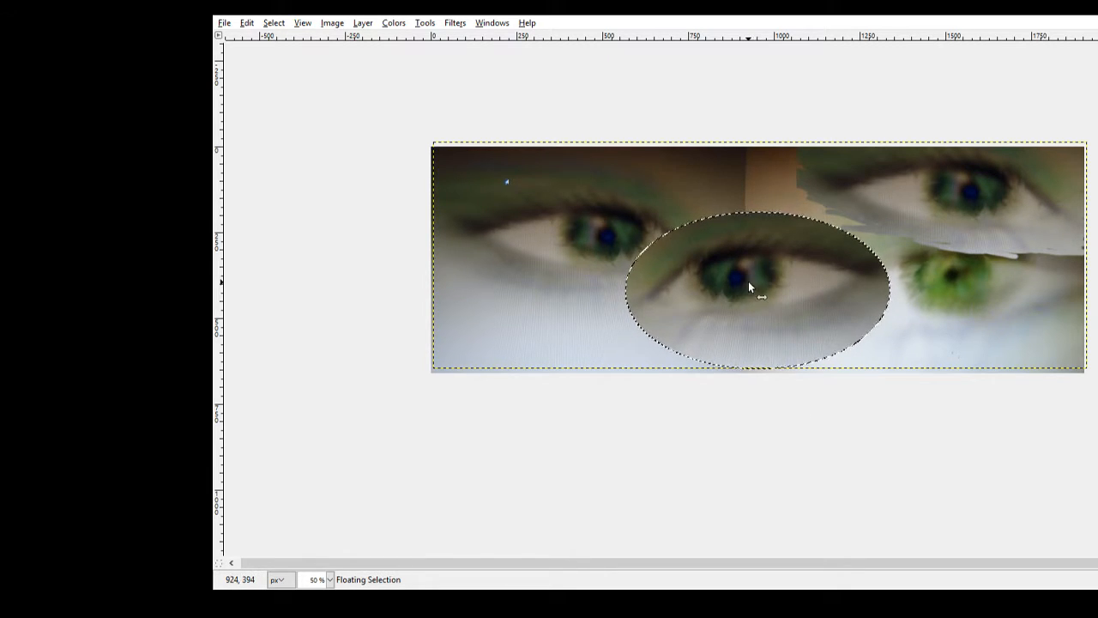
left_click(807, 276)
left_click(809, 285)
mouse_move(783, 285)
left_mouse_down()
mouse_move(862, 297)
mouse_move(939, 256)
mouse_move(912, 243)
mouse_move(952, 223)
mouse_move(975, 280)
mouse_move(794, 296)
mouse_move(643, 281)
mouse_move(820, 308)
mouse_move(774, 297)
mouse_move(772, 272)
left_mouse_up()
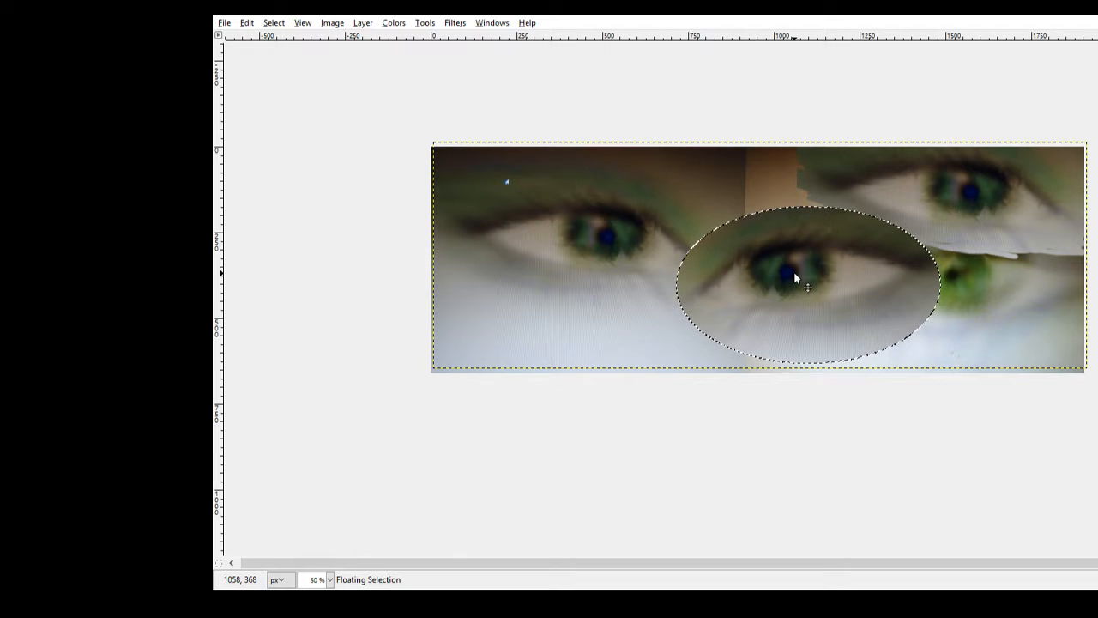
- Undo the flip, moves and paste of the elliptical eye copy, along with the recent shifts of the layer
key("ctrl+z")
key("ctrl+z")
key("ctrl+z")
key("ctrl+z")
key("ctrl+z")
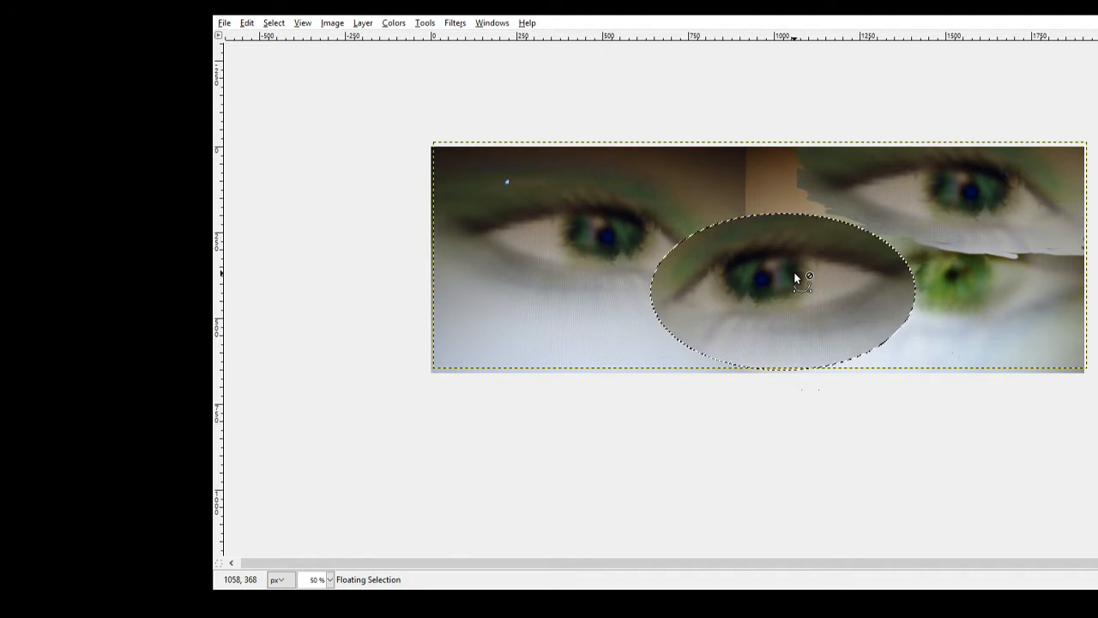
key("ctrl+z")
key("ctrl+z")
key("ctrl+z")
key("ctrl+z")
key("ctrl+z")
key("ctrl+z")
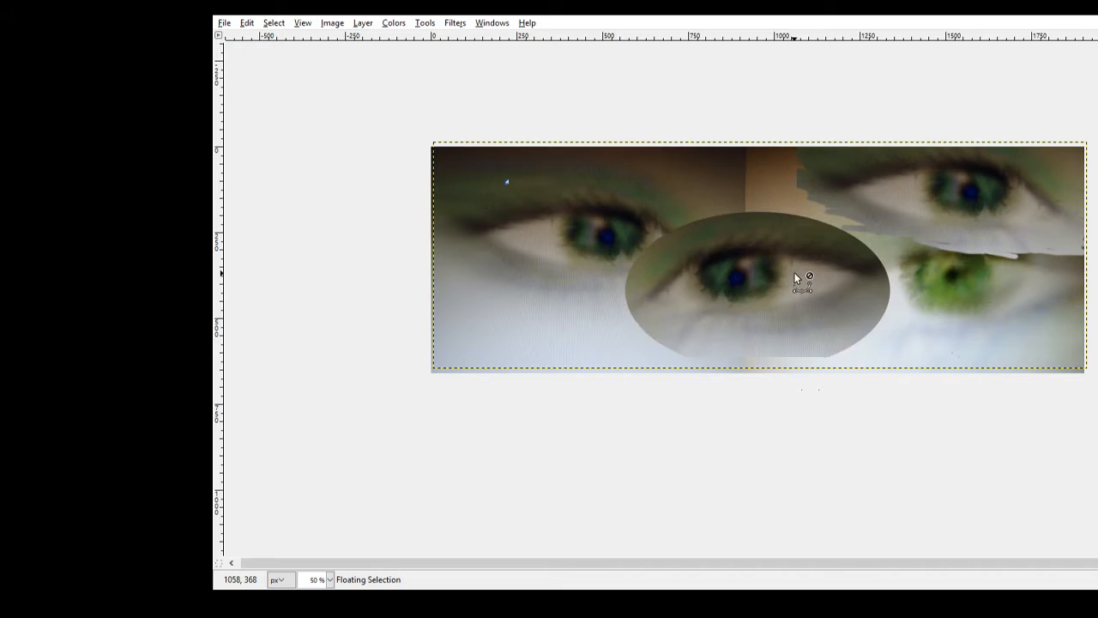
key("ctrl+z")
key("ctrl+z")
key("ctrl+z")
key("ctrl+z")
key("ctrl+z")
key("ctrl+z")
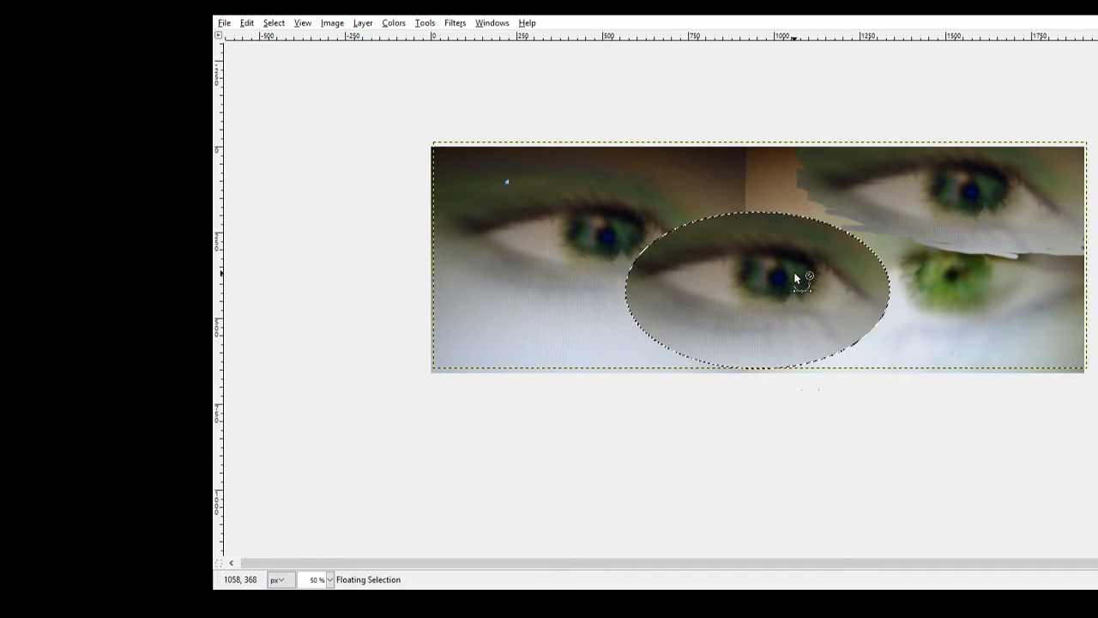
key("ctrl+z")
key("ctrl+z")
key("ctrl+z")
key("ctrl+z")
key("ctrl+z")
key("ctrl+z")
key("ctrl+z")
key("ctrl+z")
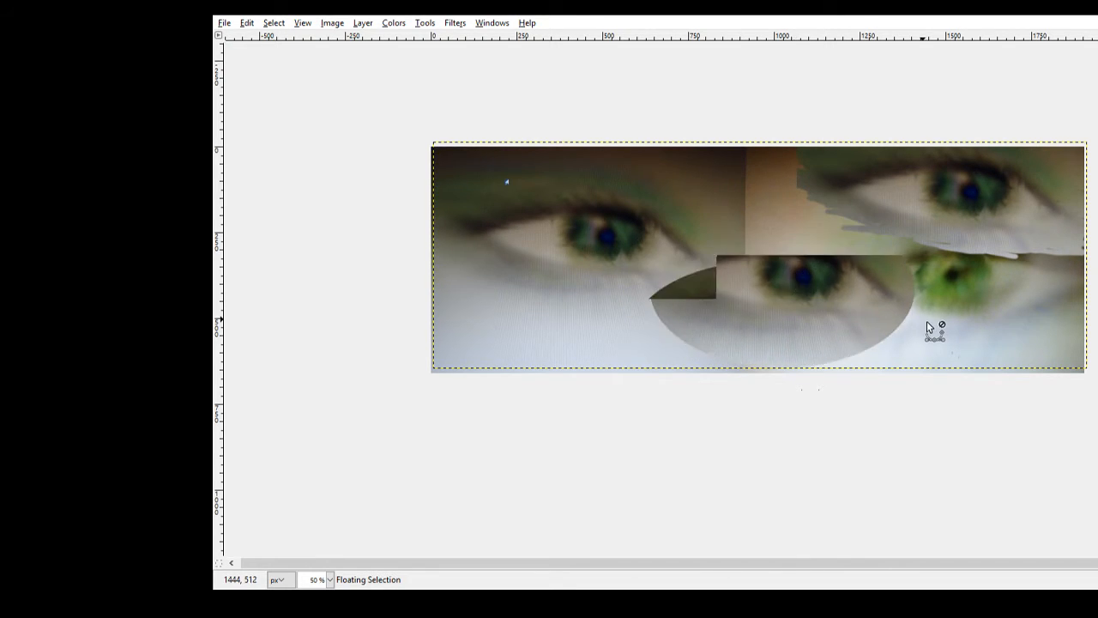
key("ctrl+z")
key("ctrl+z")
key("ctrl+z")
key("ctrl+z")
key("ctrl+z")
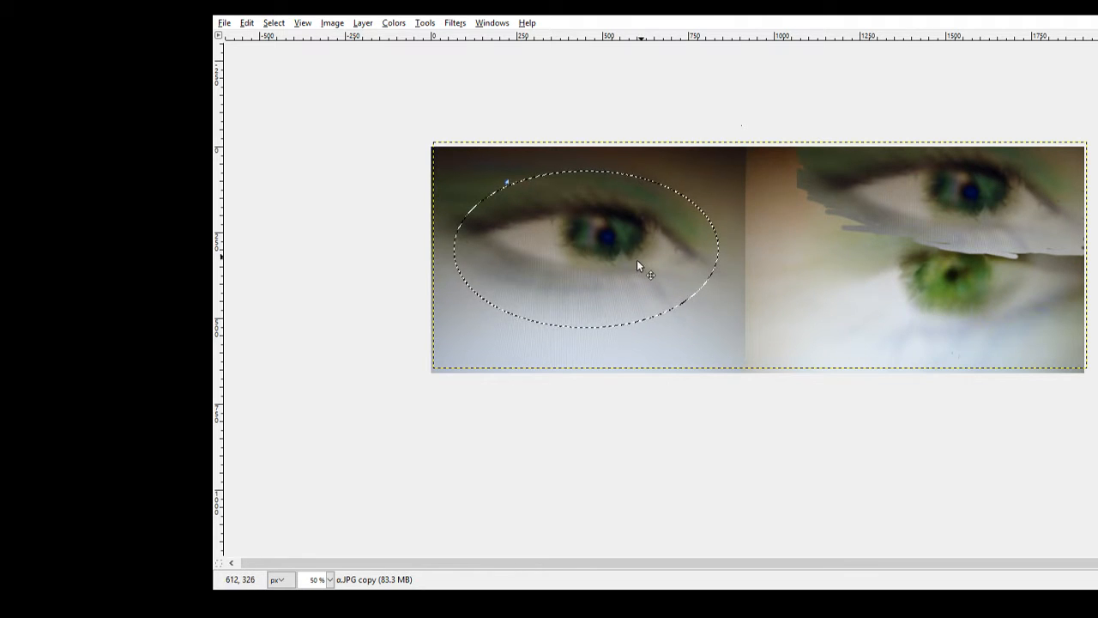
mouse_move(635, 259)
left_mouse_down()
mouse_move(747, 302)
mouse_move(753, 287)
mouse_move(604, 262)
mouse_move(621, 260)
left_mouse_up()
key("ctrl+z")
key("ctrl+z")
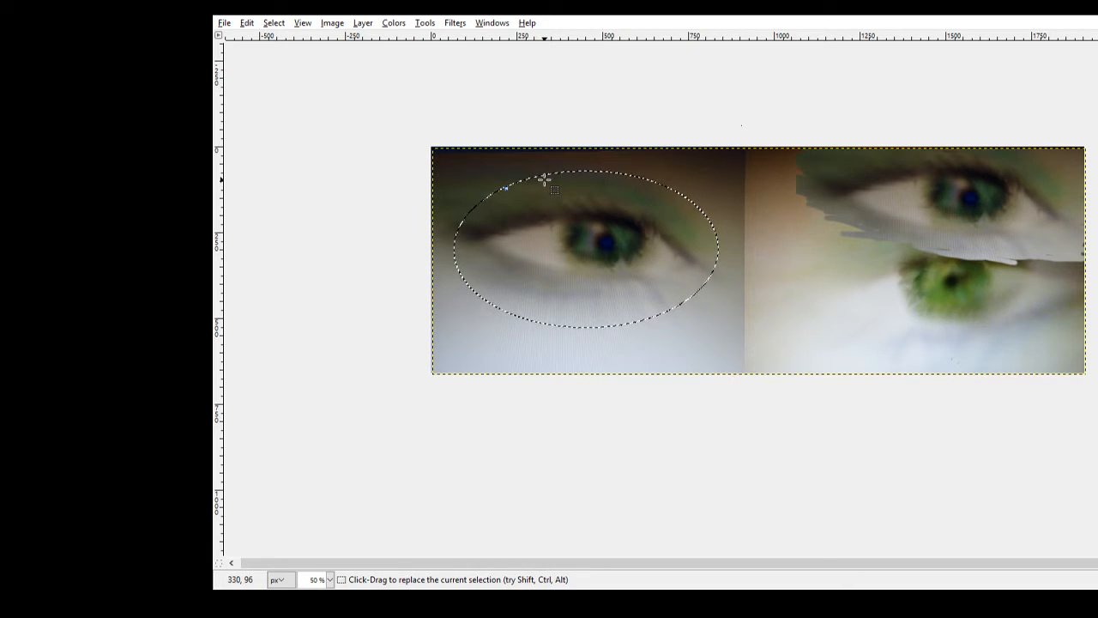
- Replace the elliptical selection with a rectangular one around the whole left eye and copy that area
left_click(538, 117)
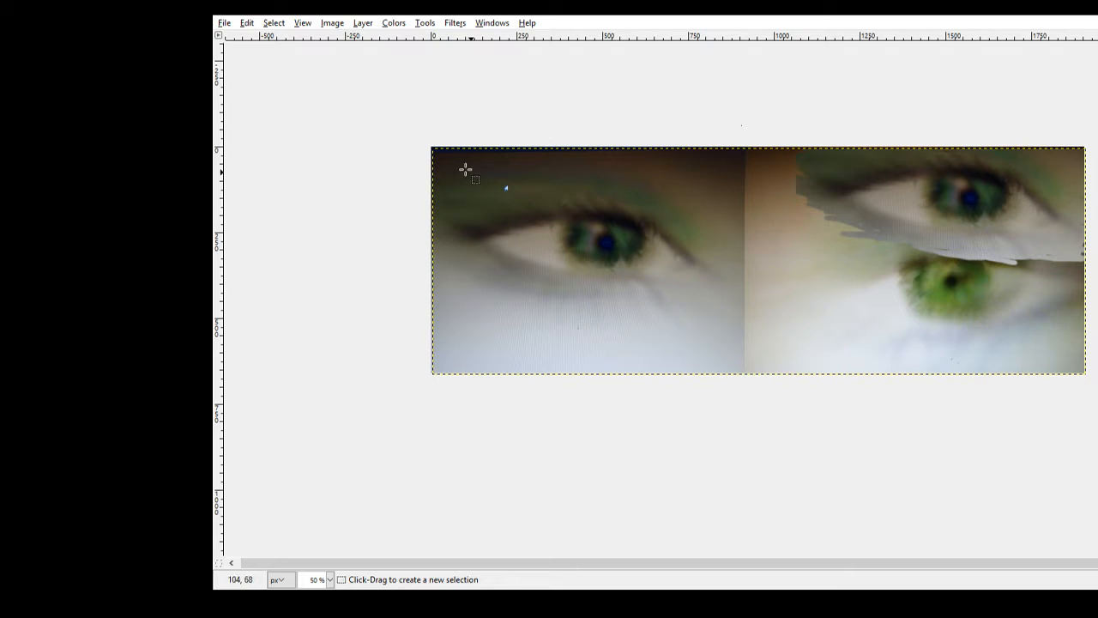
left_click_drag(458, 167, 732, 338)
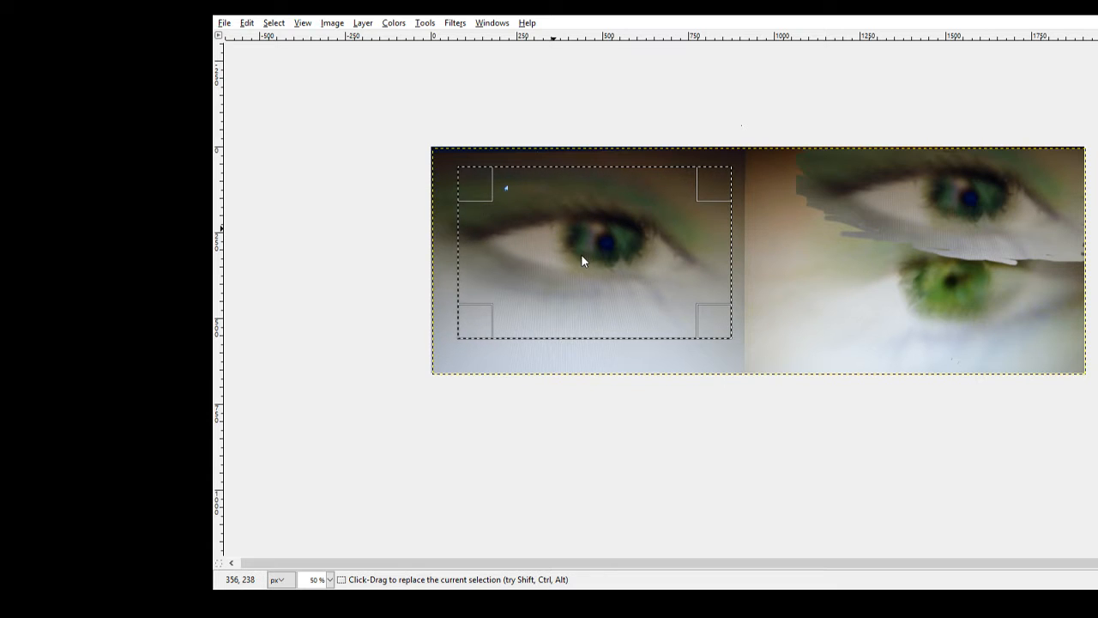
key("ctrl+c")
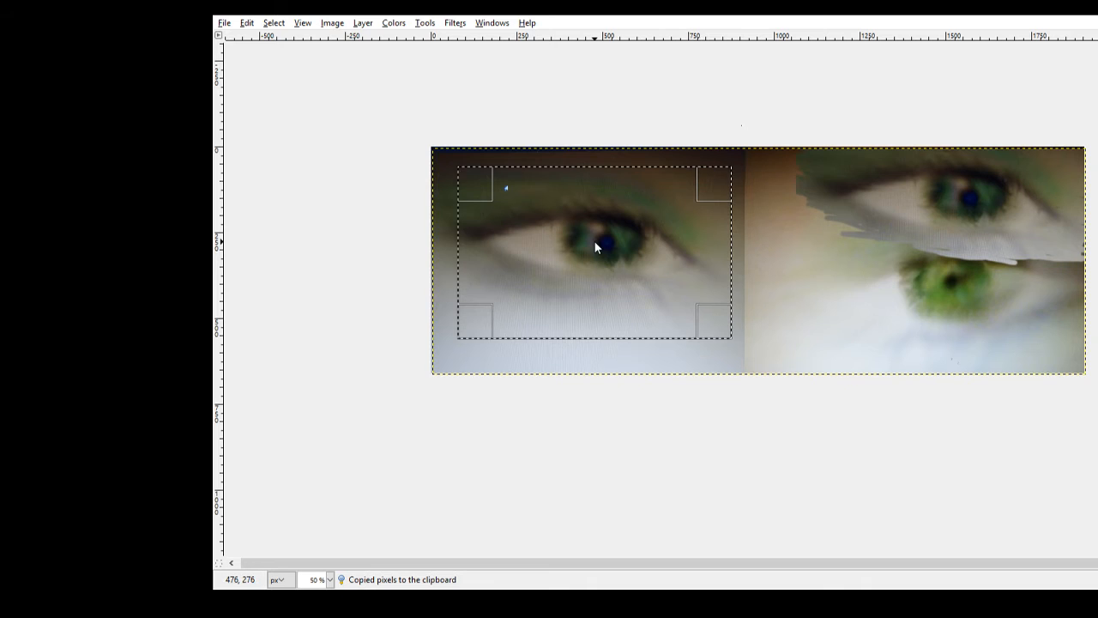
- Paste the copied rectangular eye area and move it over the green eye on the right half of the image
left_click(740, 383)
key("ctrl+v")
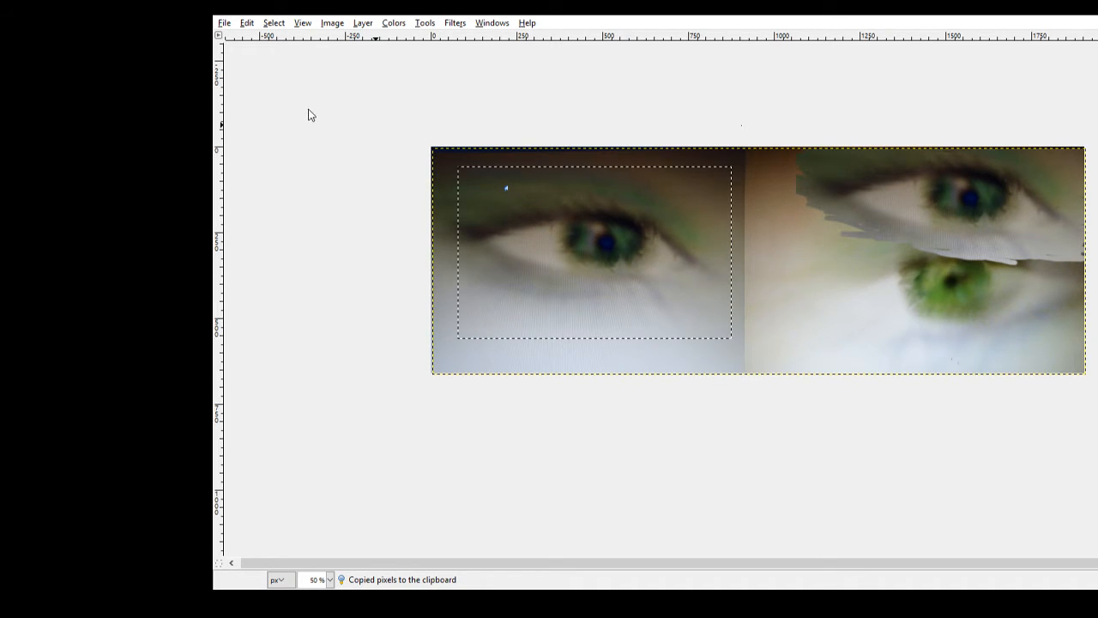
left_click_drag(592, 230, 764, 259)
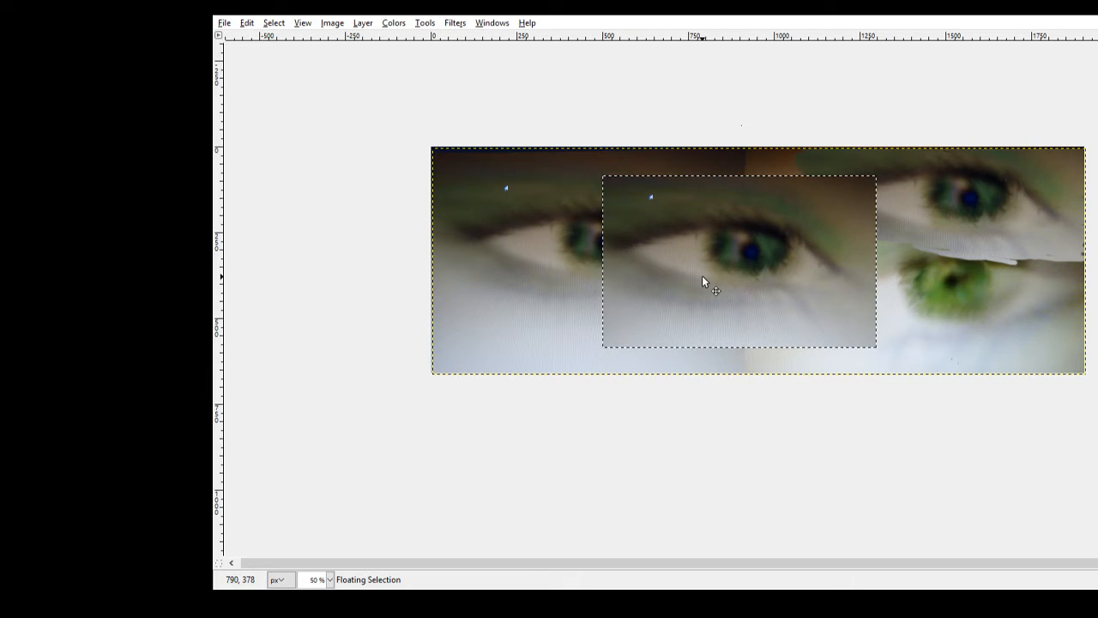
left_click_drag(781, 289, 959, 284)
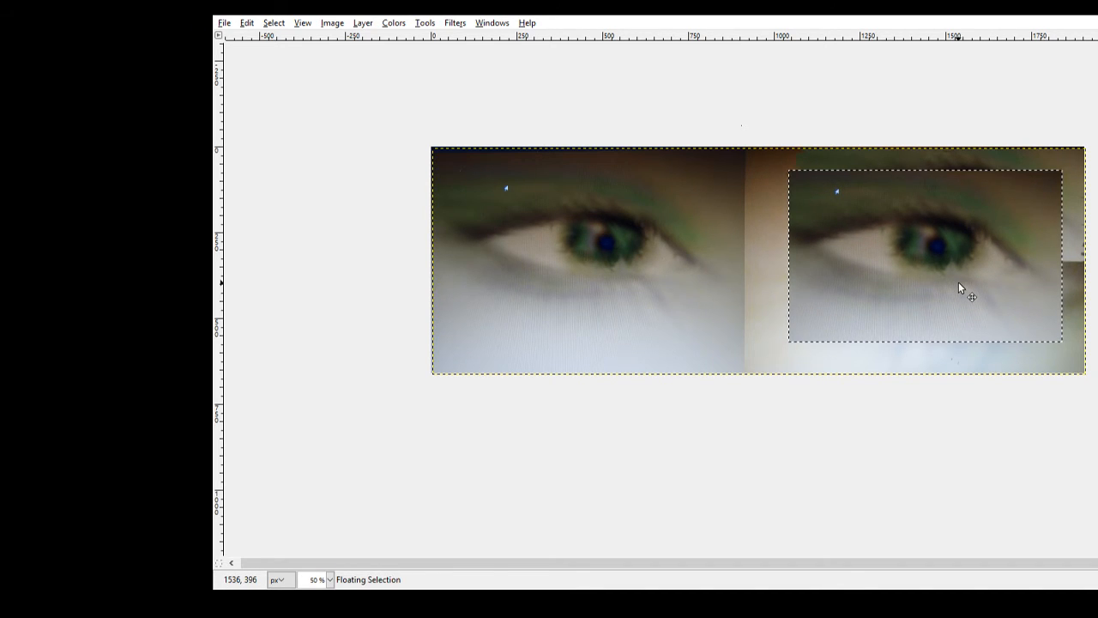